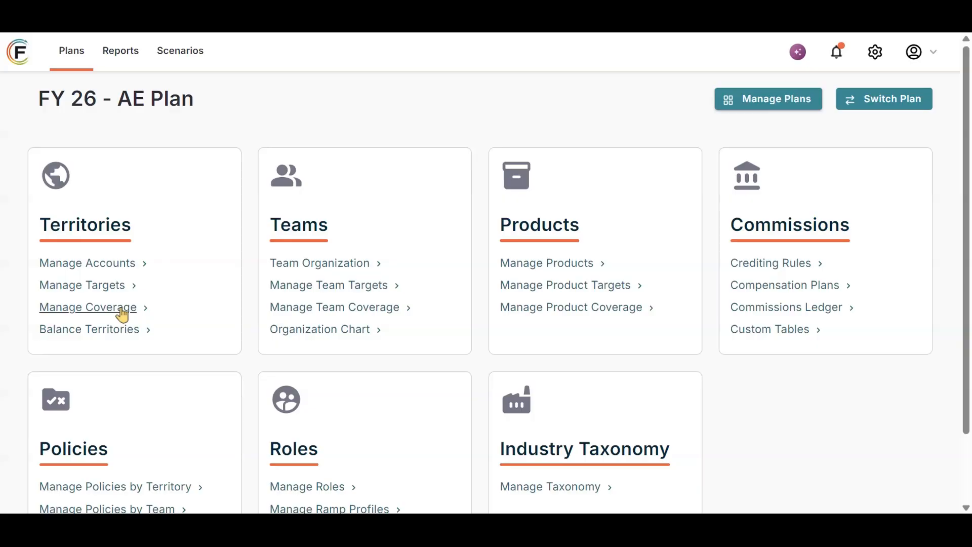
Open the coverage of the New York_1 territory and view its quick filter options without changing them
left_click(121, 310)
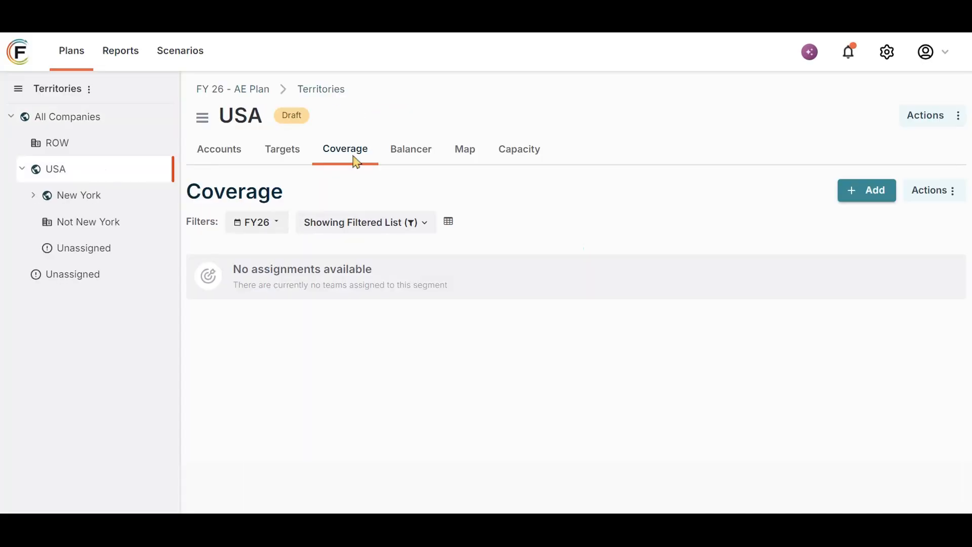
left_click(117, 197)
left_click(116, 231)
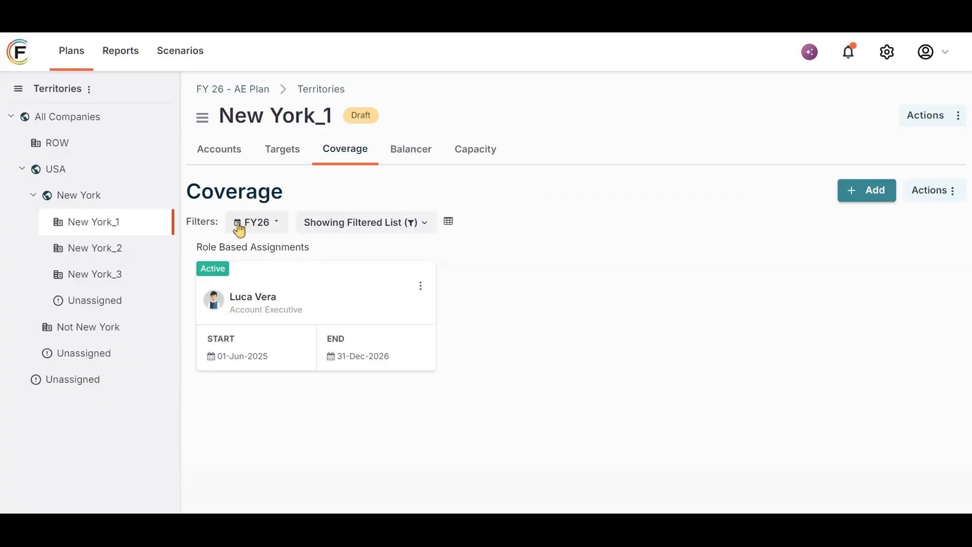
left_click(388, 229)
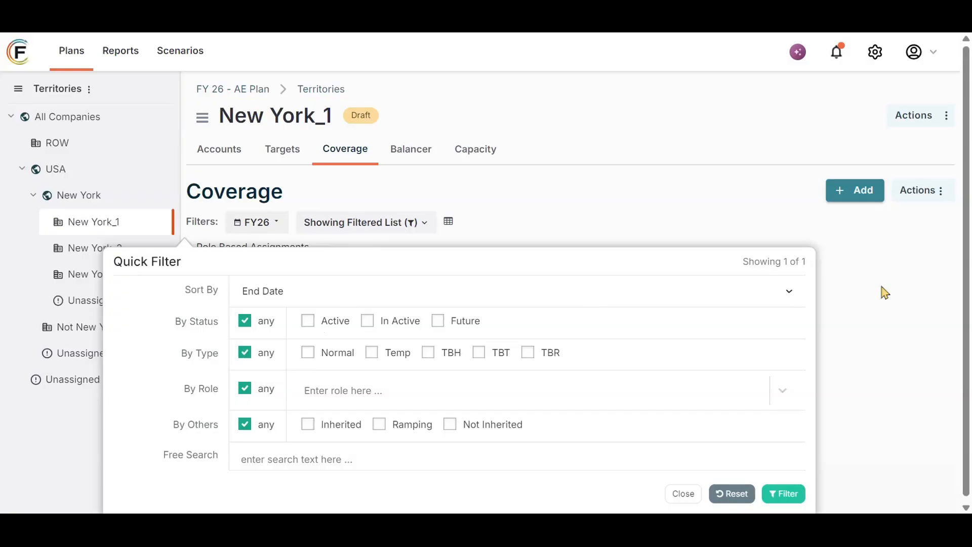
left_click(677, 495)
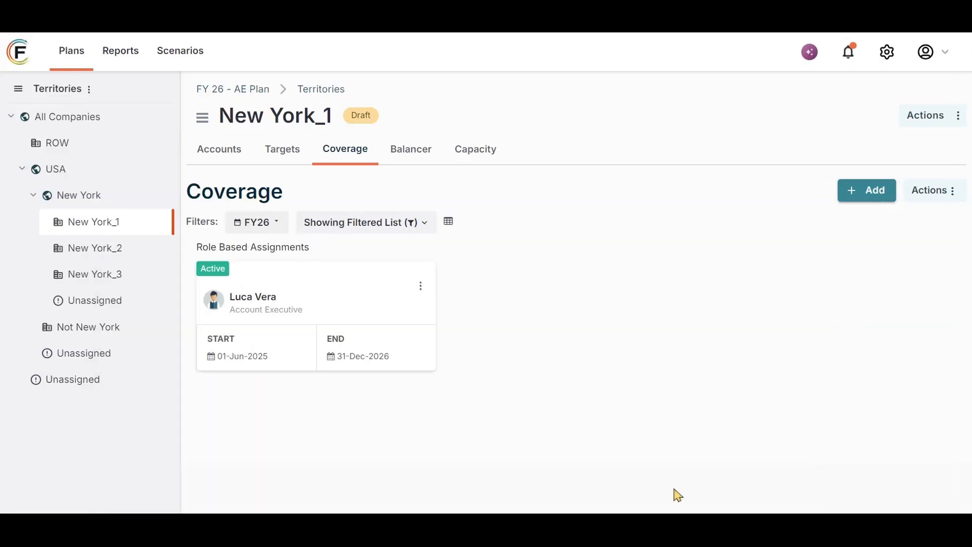
Start ending the active Account Executive's coverage of New York_1 and set the assignment action to Permanent Coverage
left_click(420, 289)
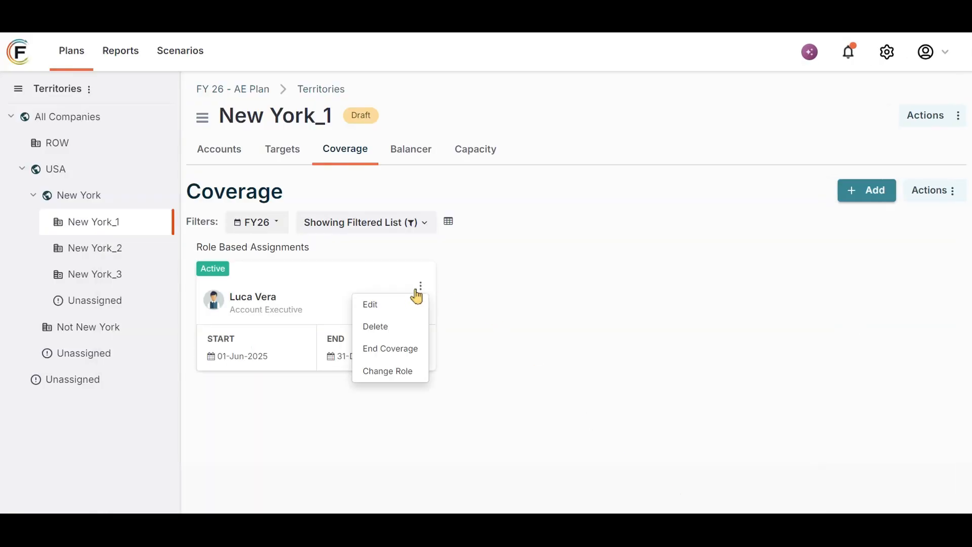
left_click(390, 349)
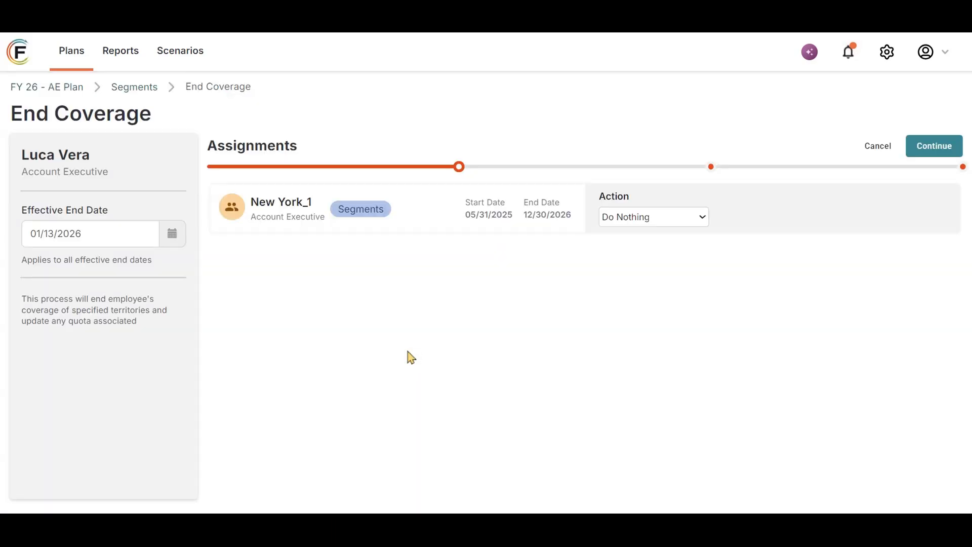
left_click(50, 233)
left_click(686, 262)
left_click(656, 275)
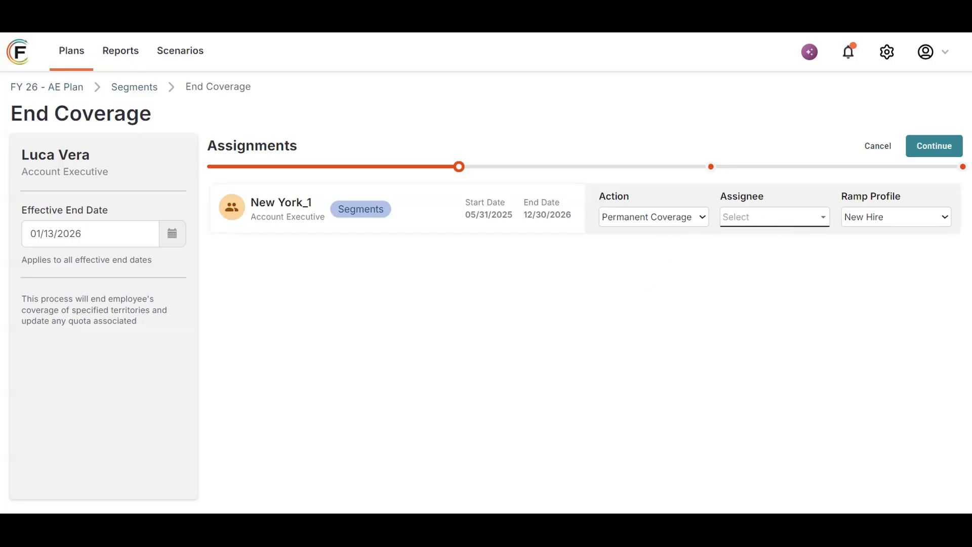
Assign the first listed AE - Strategic employee as New York_1's permanent replacement, keep the target actions at Do Nothing, and save
left_click(788, 221)
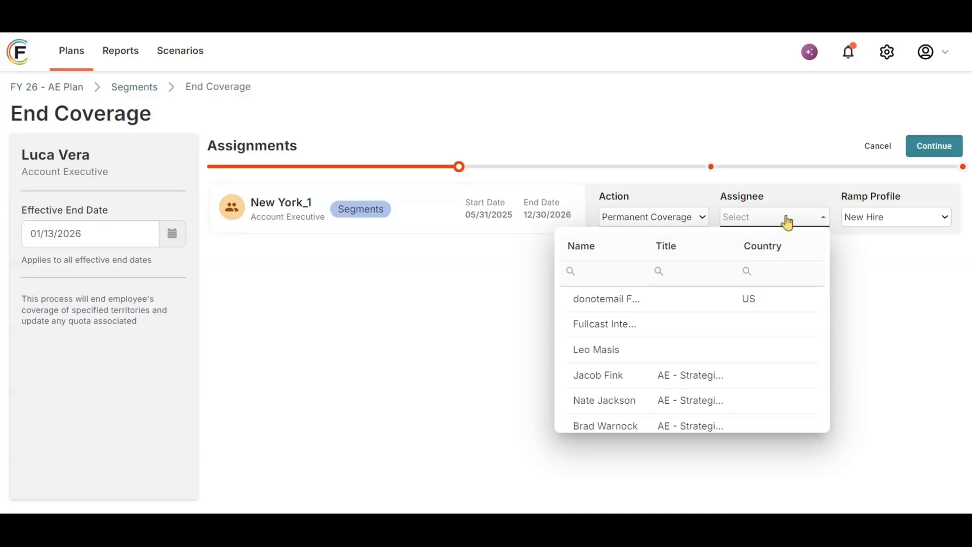
left_click(615, 381)
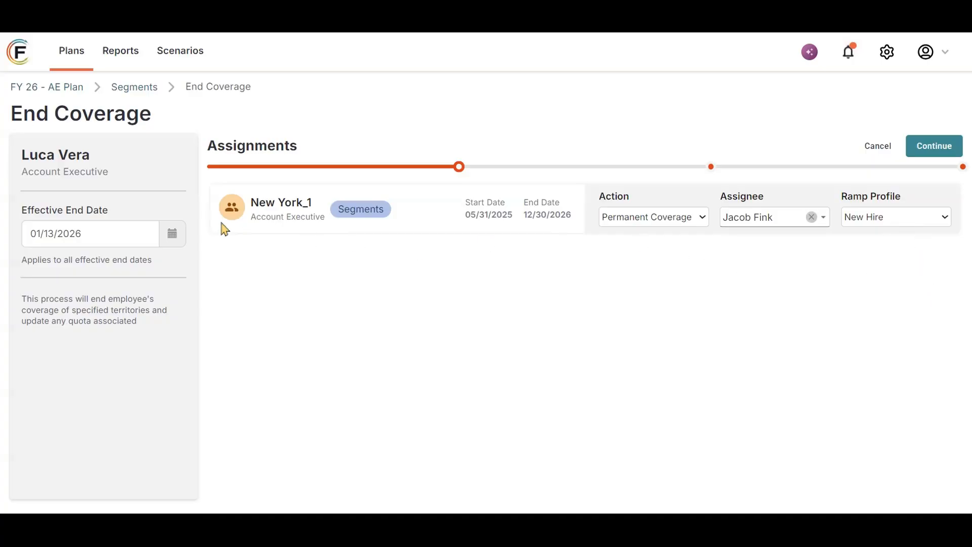
left_click(945, 153)
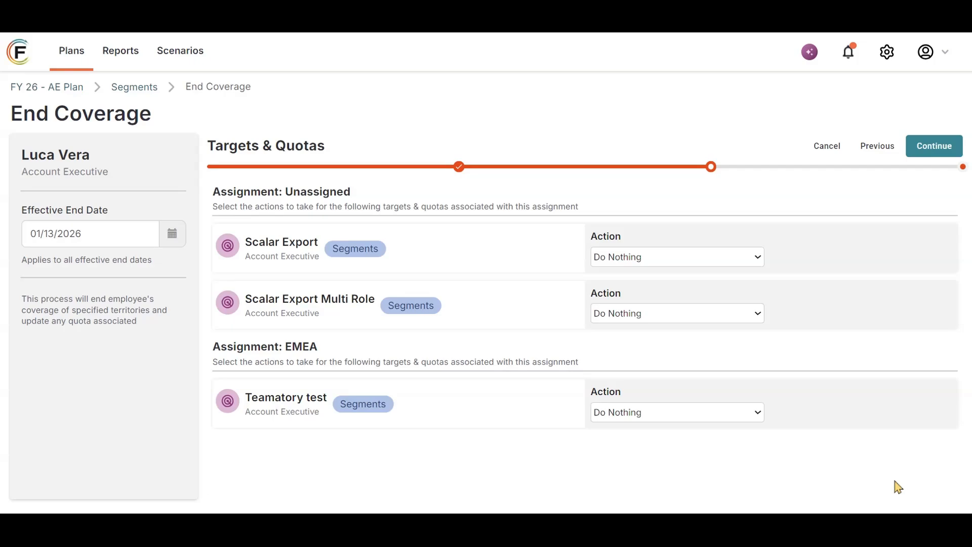
left_click(937, 147)
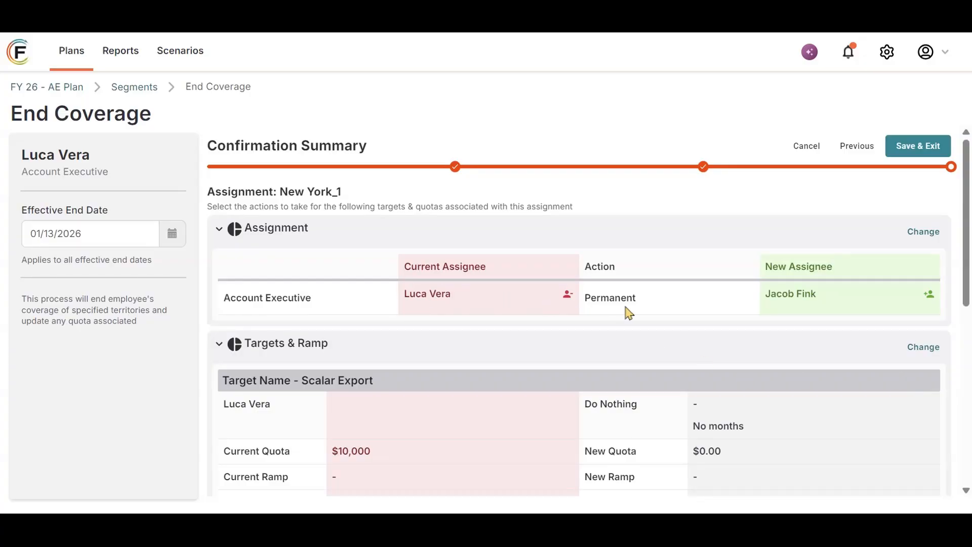
left_click(918, 150)
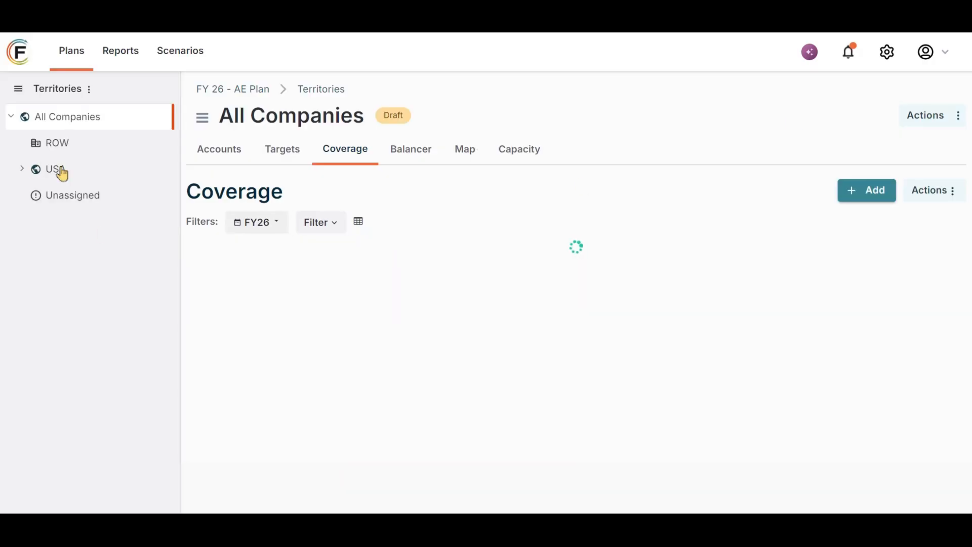
Reopen the coverage of New York_1 under USA to check its role-based assignments
left_click(61, 173)
left_click(93, 204)
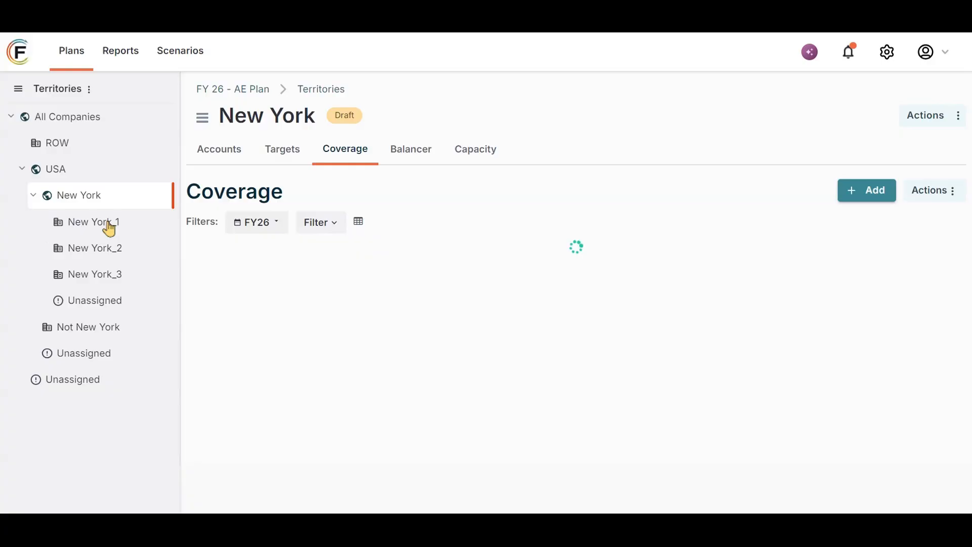
left_click(109, 229)
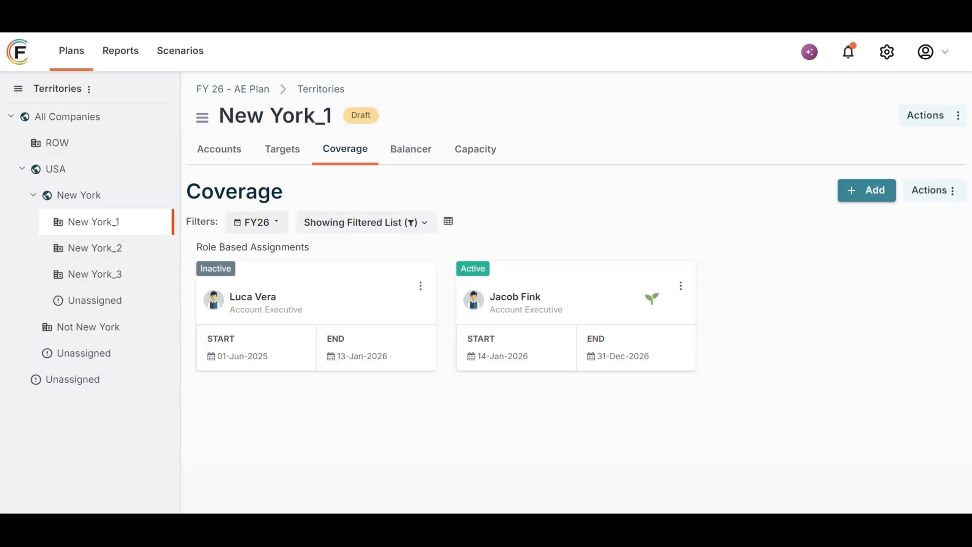
Start ending the Account Executive's coverage of New York_2 and set that assignment's action to Temporary Coverage
left_click(92, 252)
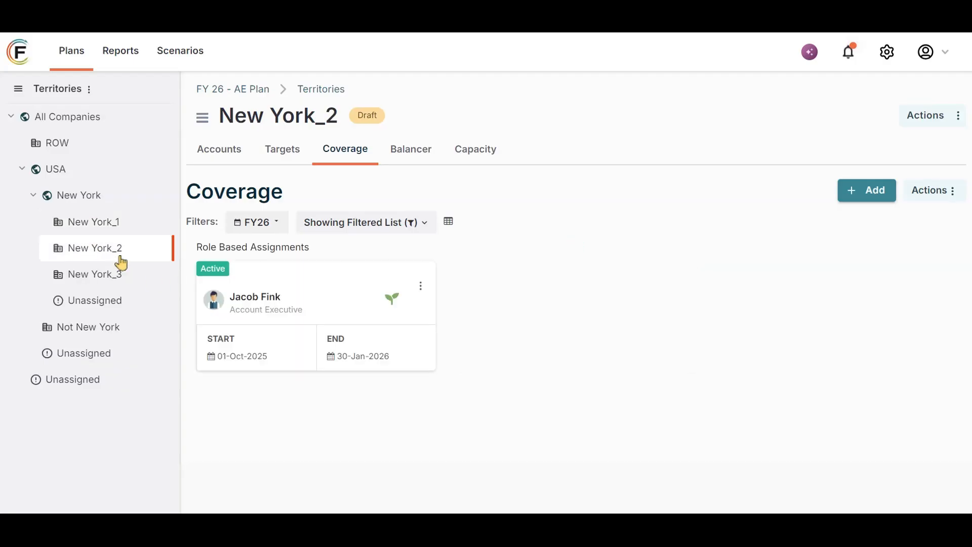
left_click(421, 286)
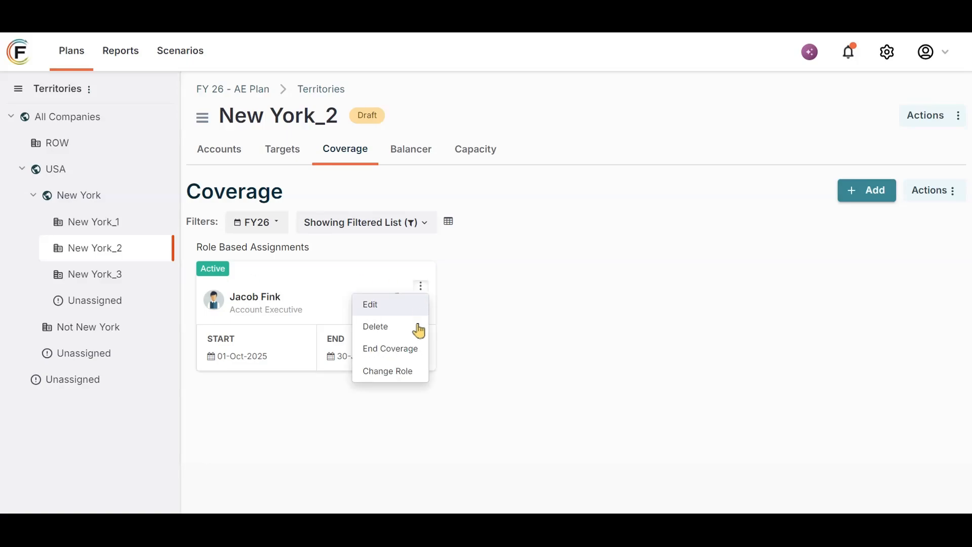
left_click(418, 357)
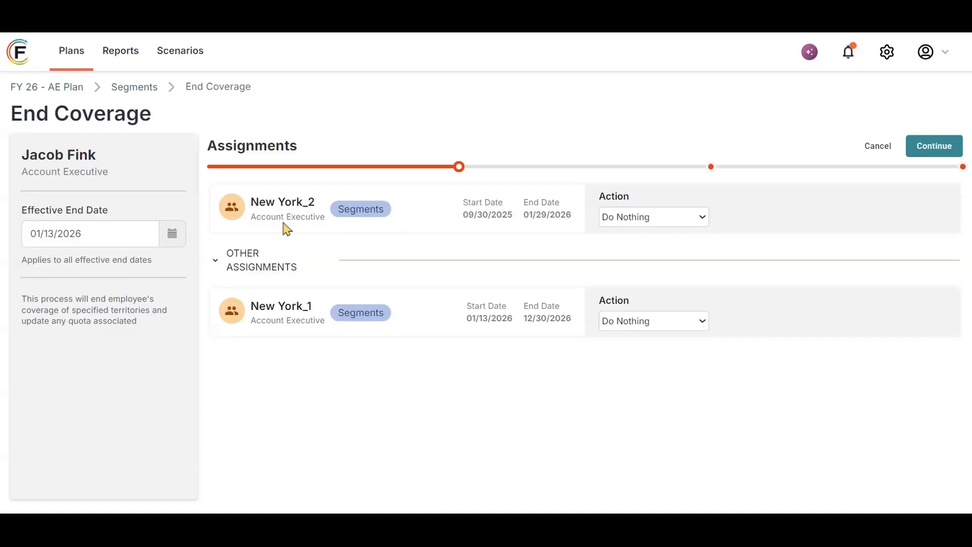
left_click(686, 237)
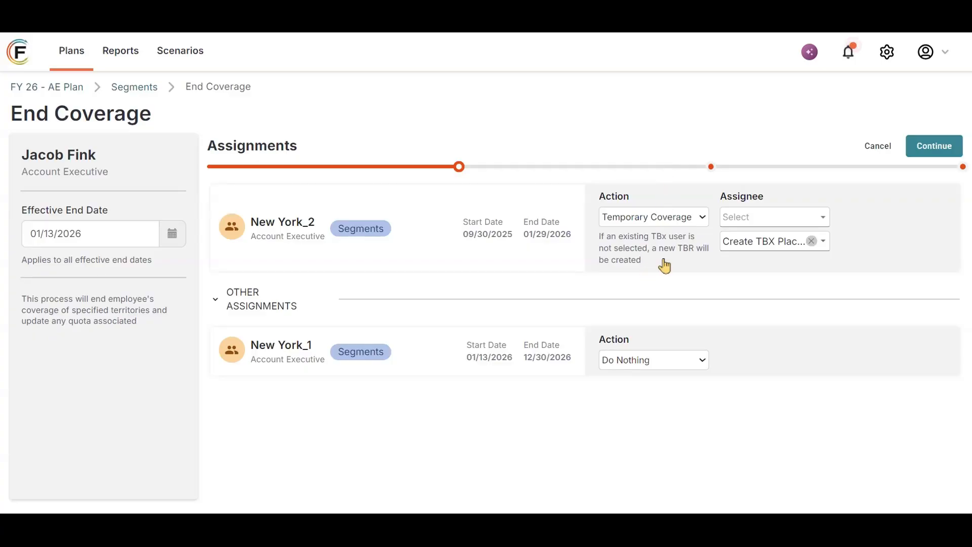
Choose the employee titled "AE - Comme..." as New York_2's temporary assignee and keep the Create TBX Placeholder option
left_click(748, 222)
left_click(597, 425)
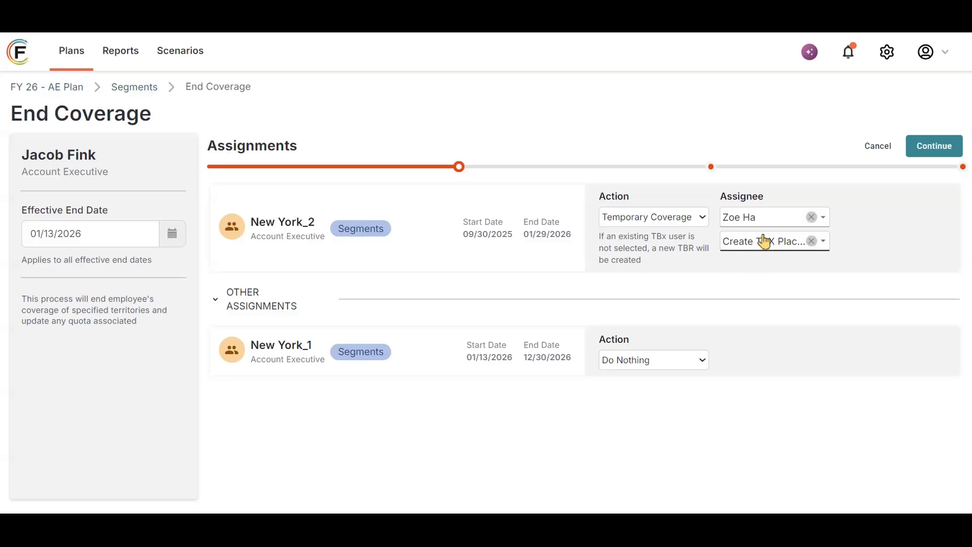
left_click(782, 223)
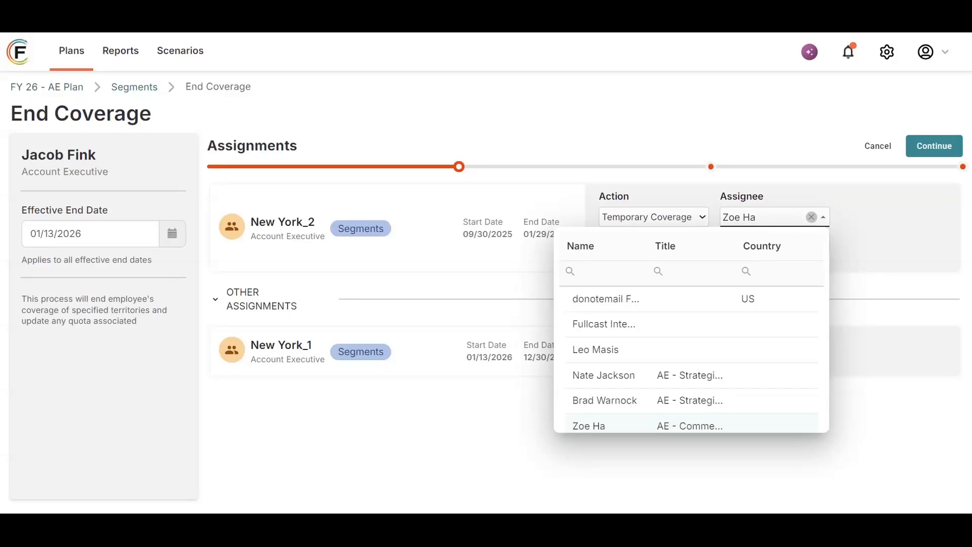
left_click(785, 200)
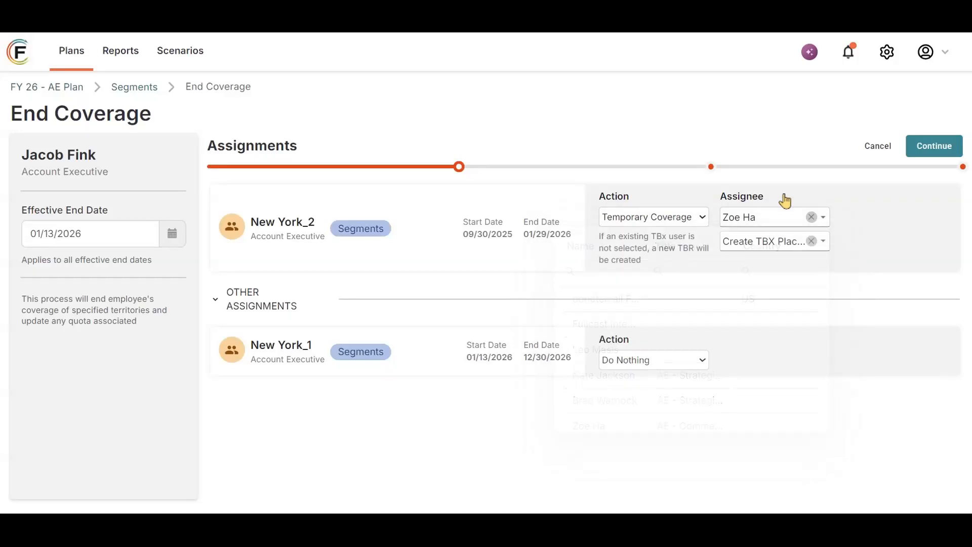
left_click(782, 243)
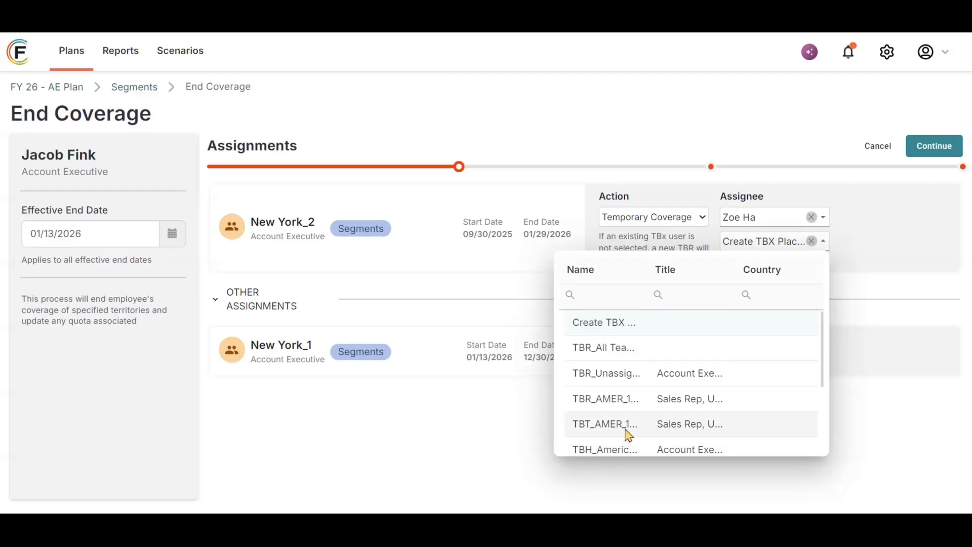
left_click(763, 247)
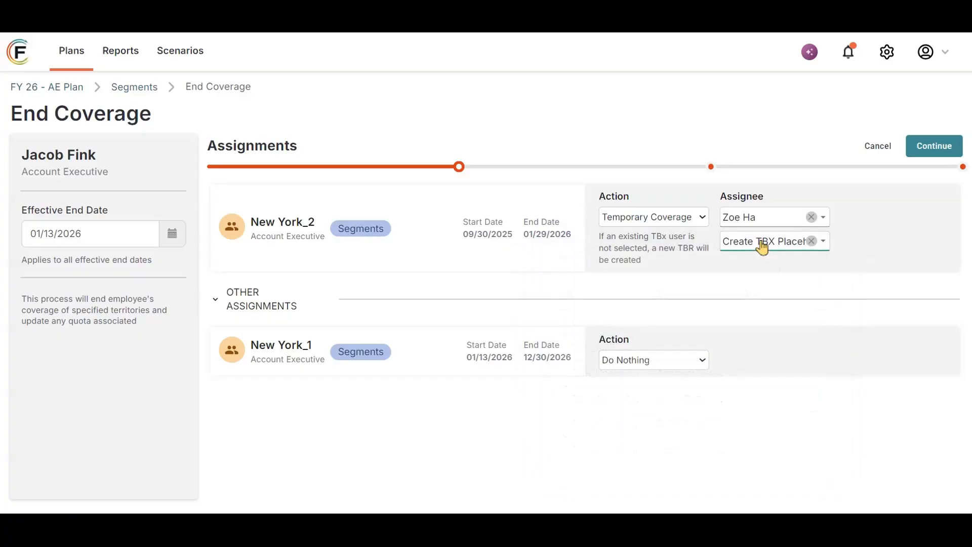
Keep the target actions at Do Nothing, review the confirmation summary for New York_1 and New York_2, and save the coverage change
left_click(935, 148)
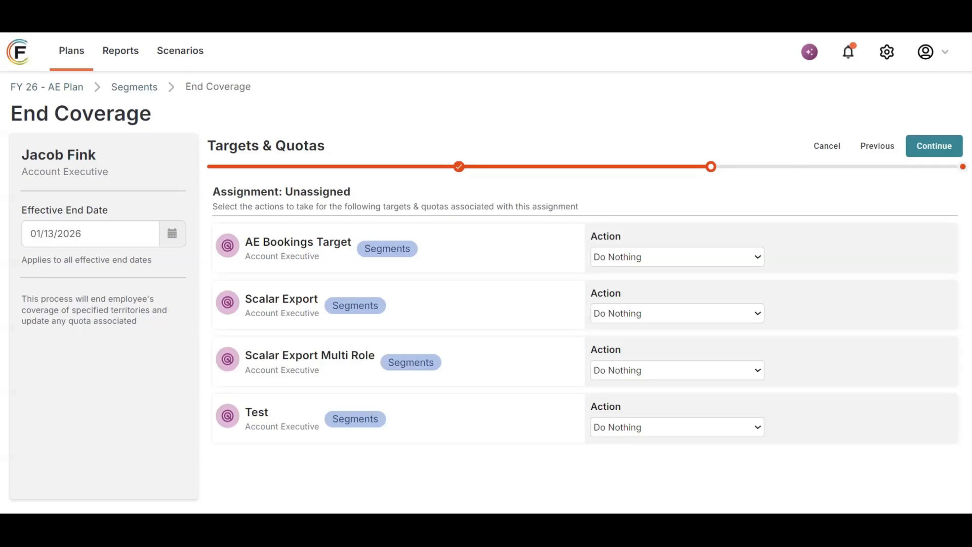
left_click(938, 148)
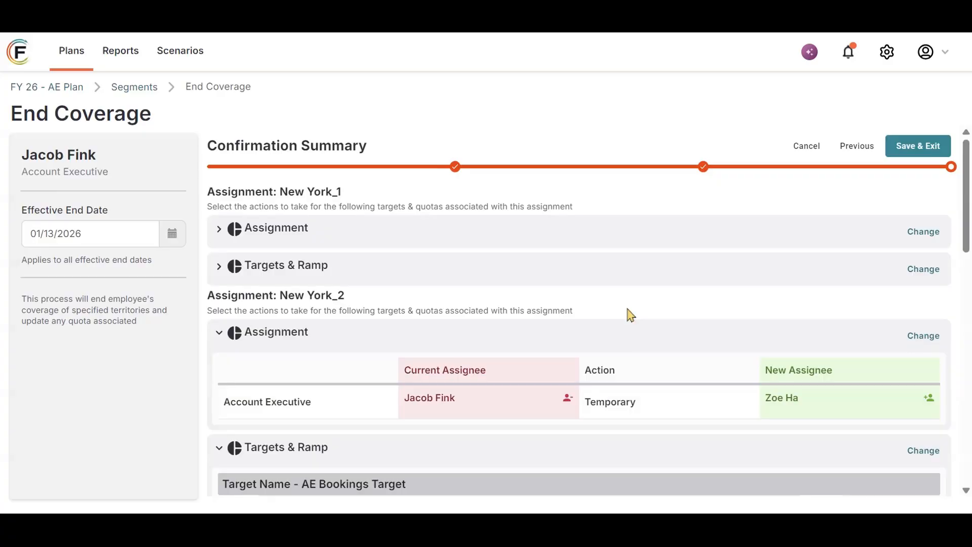
left_click(273, 230)
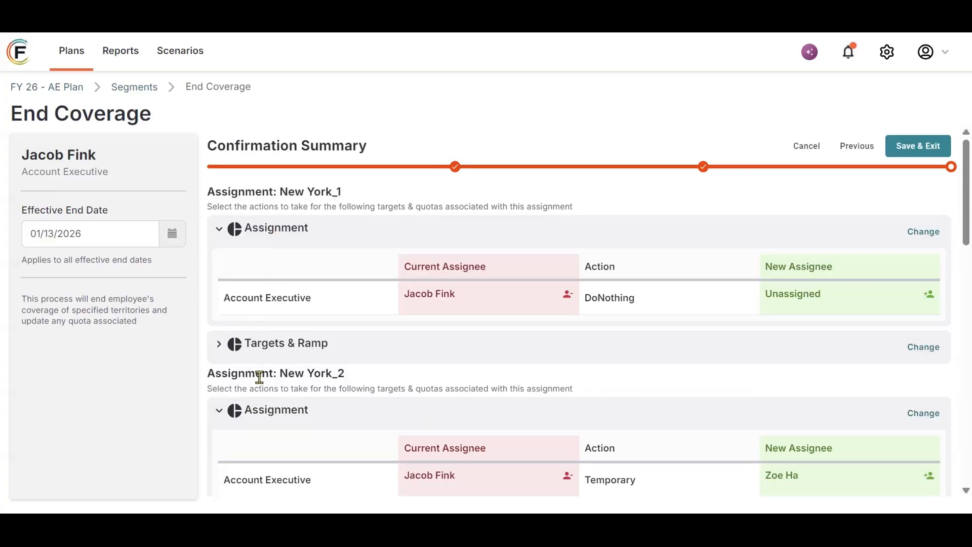
left_click(270, 354)
left_click(288, 239)
left_click(281, 265)
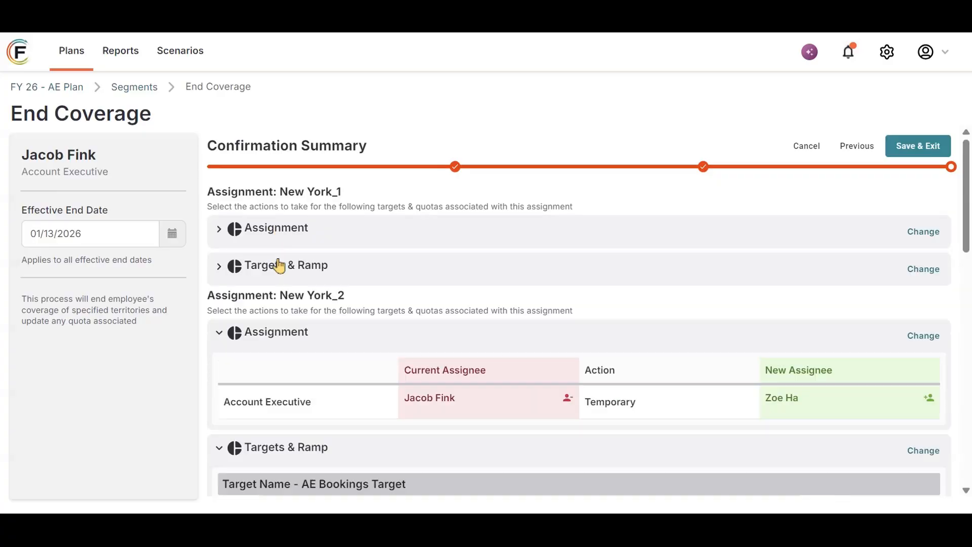
scroll(877, 379, "down", 2)
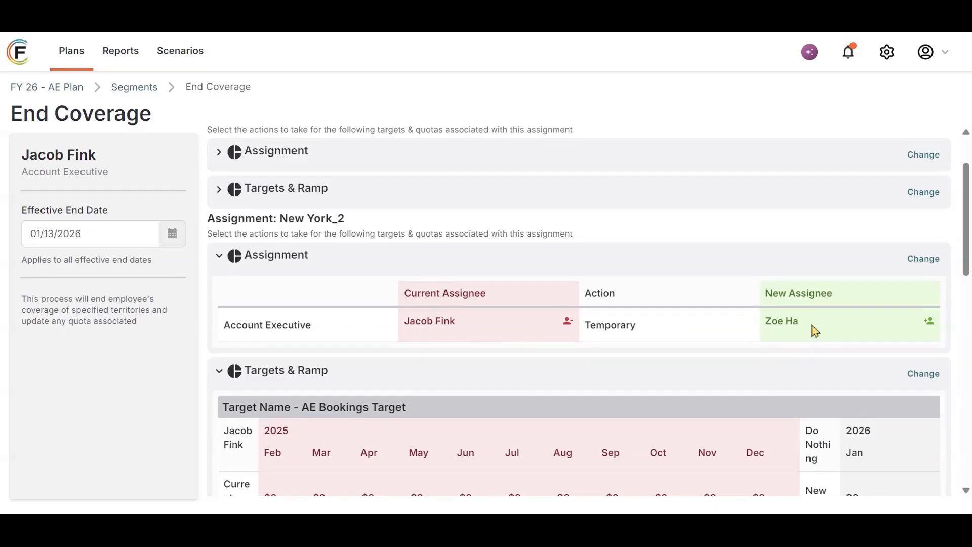
scroll(951, 134, "up", 2)
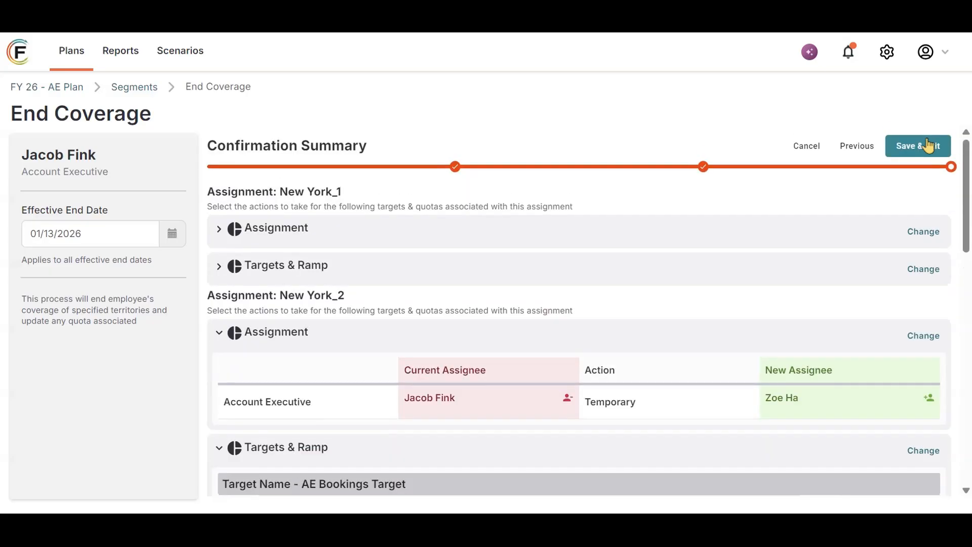
left_click(929, 146)
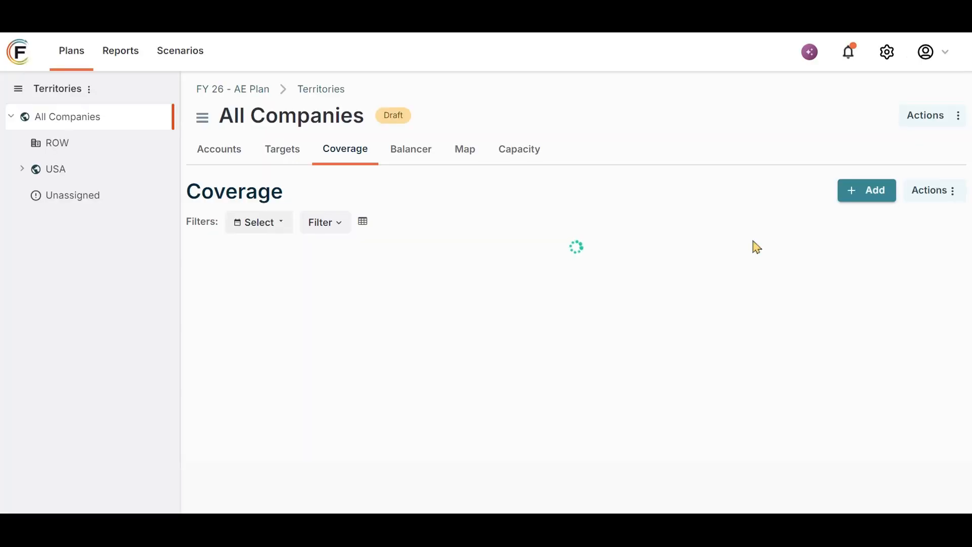
Open the coverage of New York_2 under USA and New York to check its role-based assignments
left_click(68, 176)
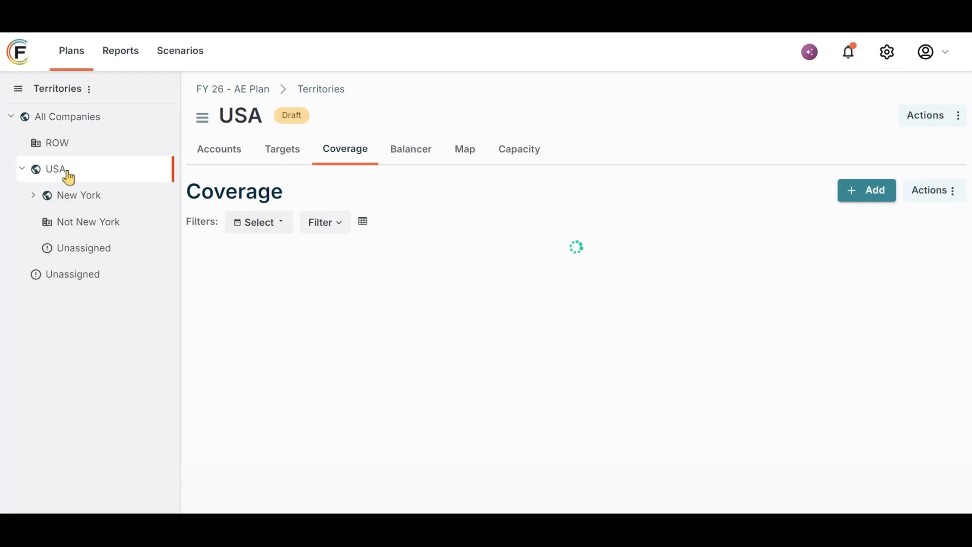
left_click(80, 202)
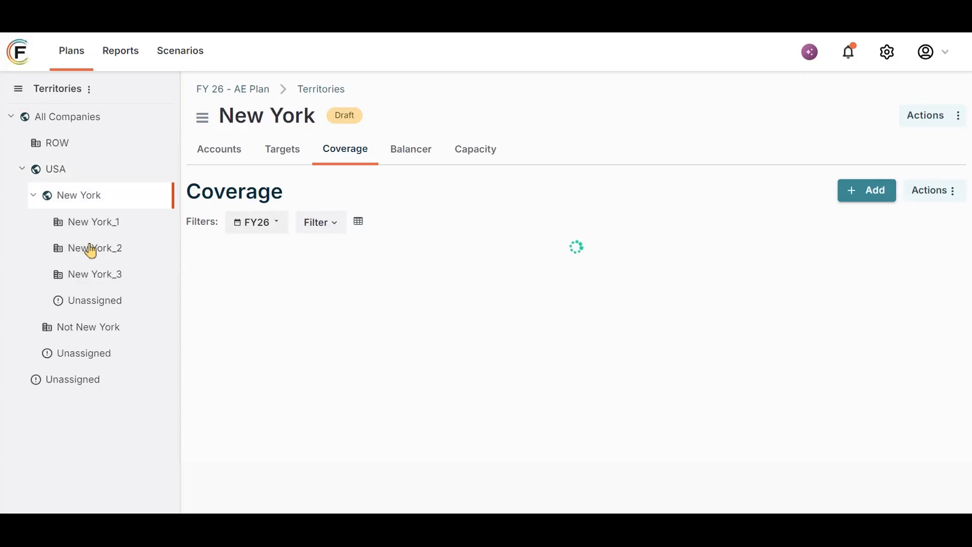
left_click(91, 249)
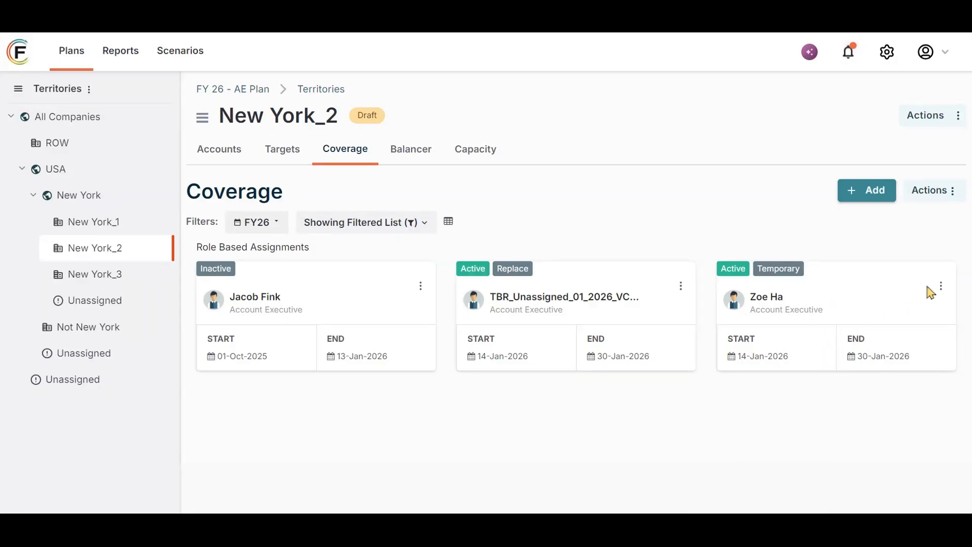
Start ending coverage for New York_2's temporary Account Executive, with an effective end date of 01/28/2026
left_click(940, 286)
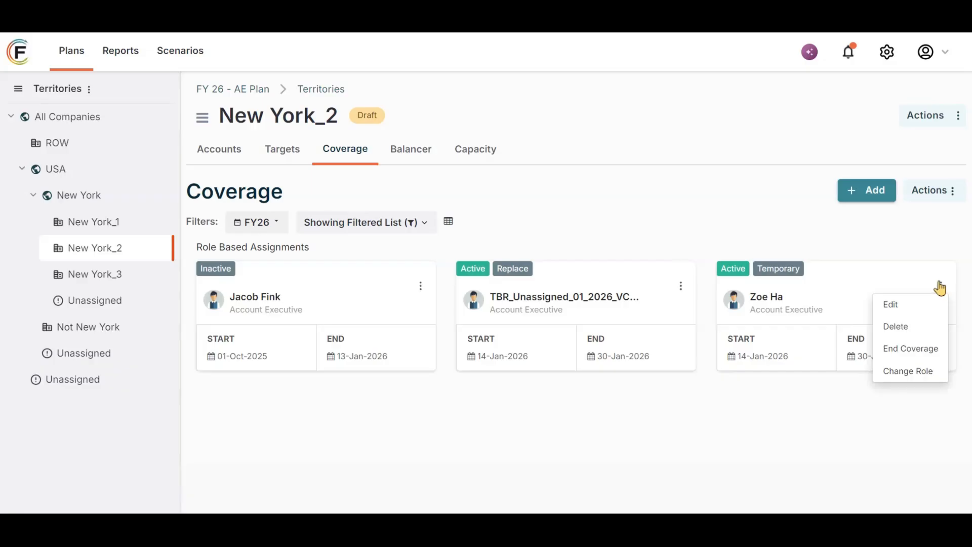
left_click(917, 351)
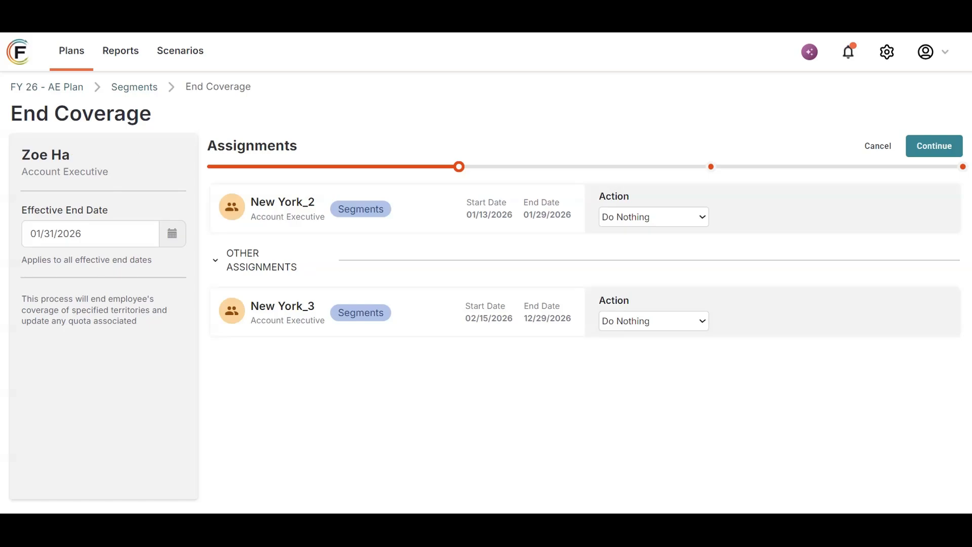
left_click(173, 234)
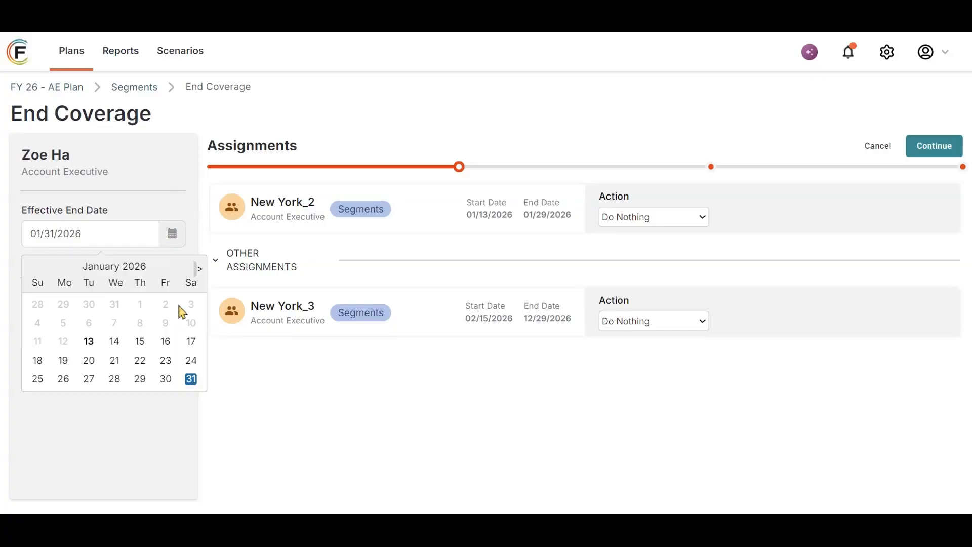
left_click(114, 380)
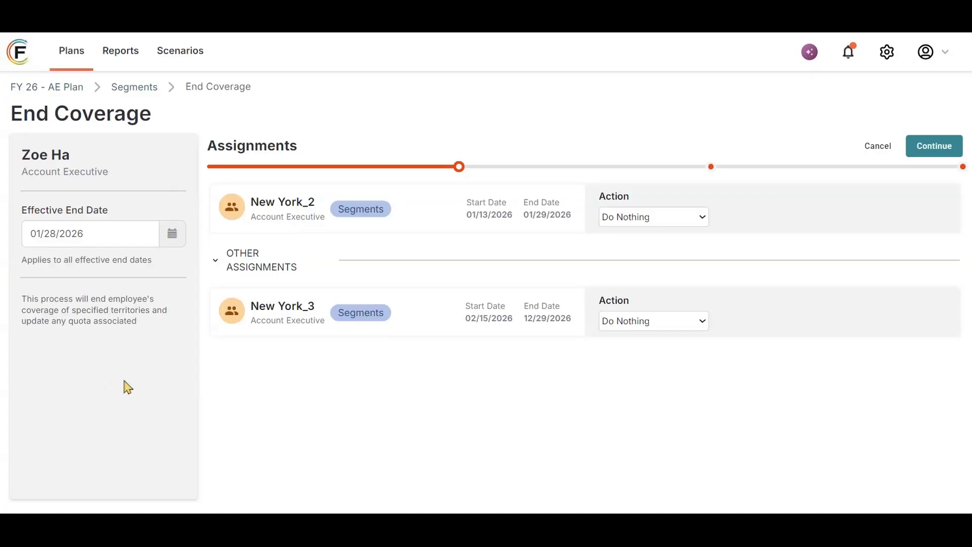
Hand New York_2 over to a new assignee as Permanent Coverage with the New Hire ramp profile, and save the coverage change
left_click(658, 237)
left_click(749, 223)
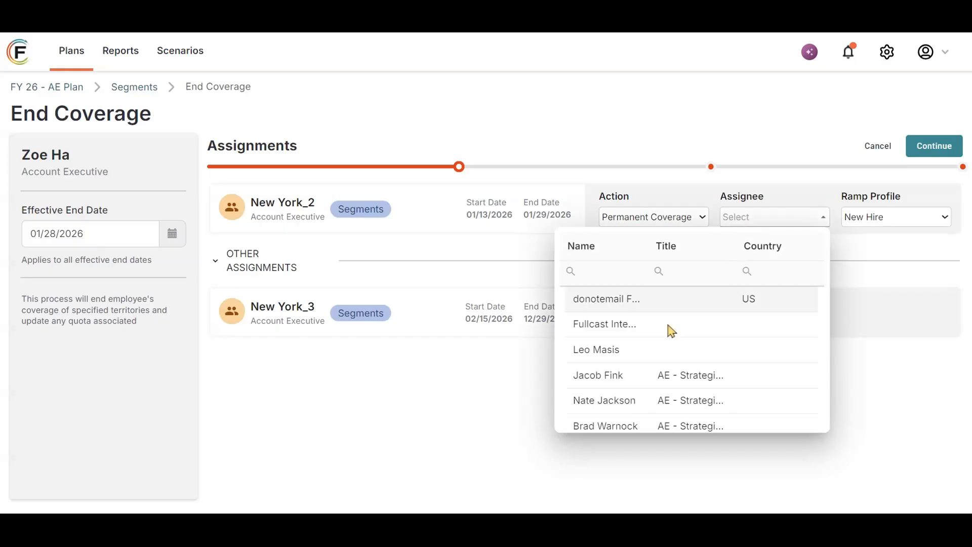
left_click(614, 401)
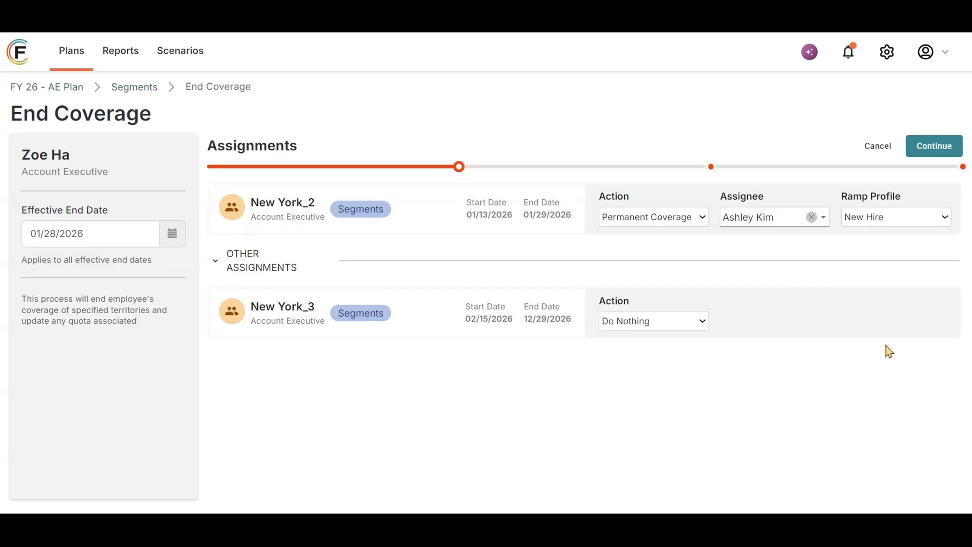
left_click(938, 147)
left_click(938, 148)
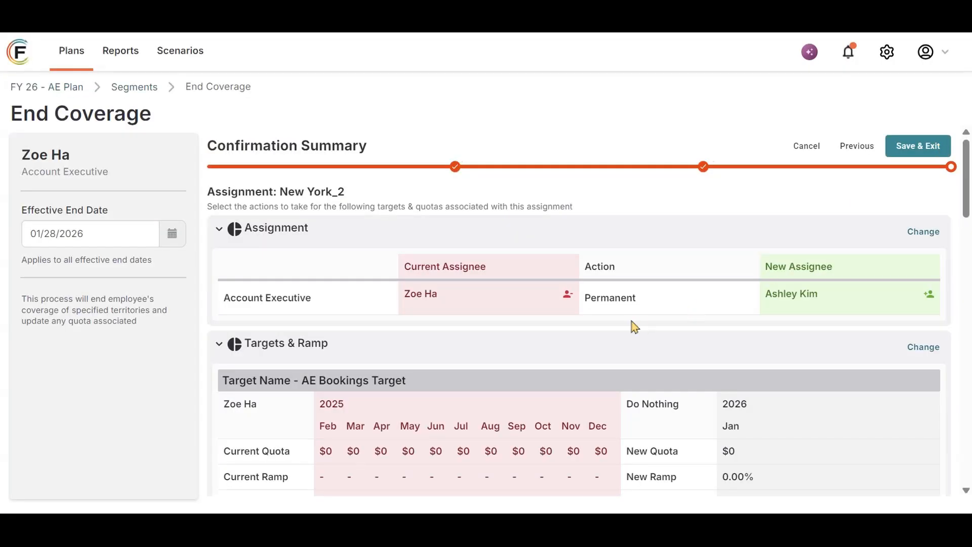
left_click(927, 149)
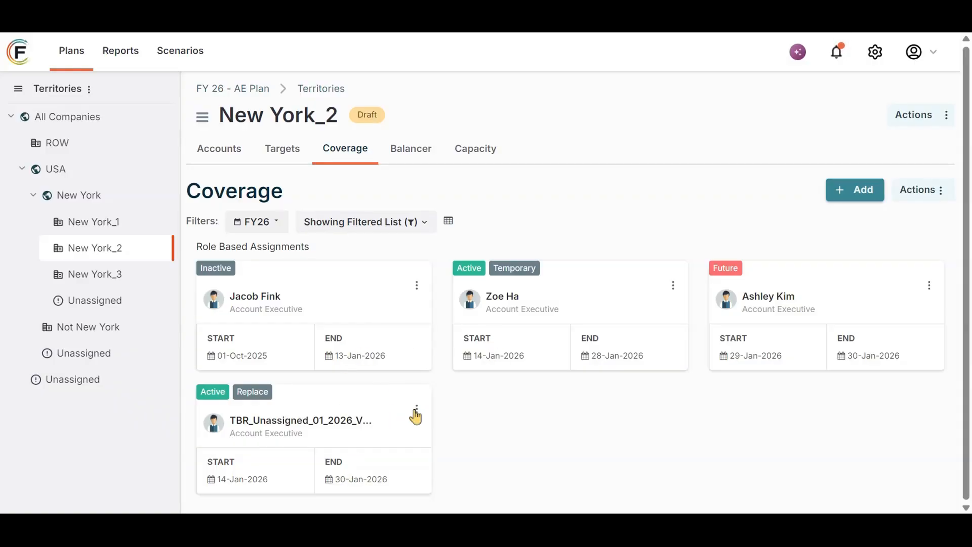
Set the end date of New York_2's To Be Replaced placeholder assignment to 01/28/2026
left_click(416, 410)
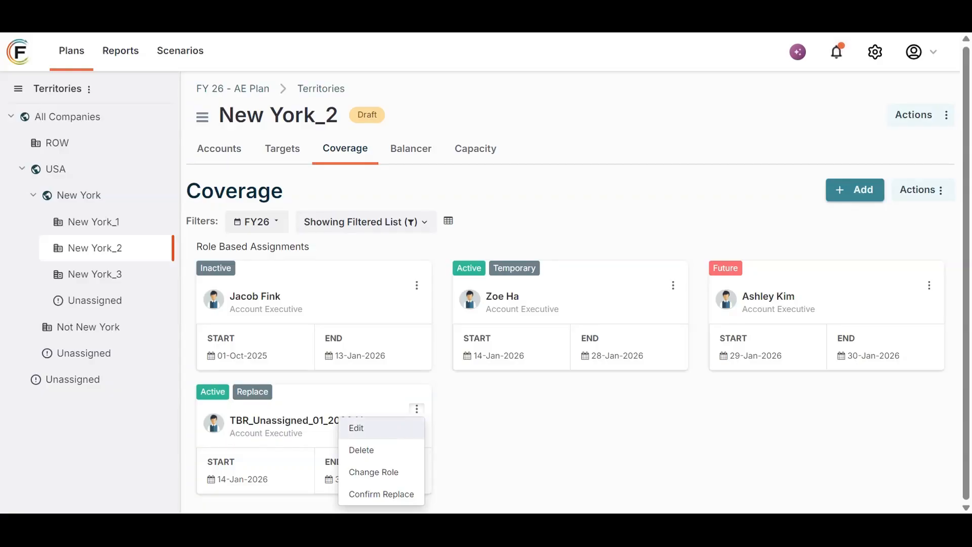
left_click(386, 431)
left_click(917, 374)
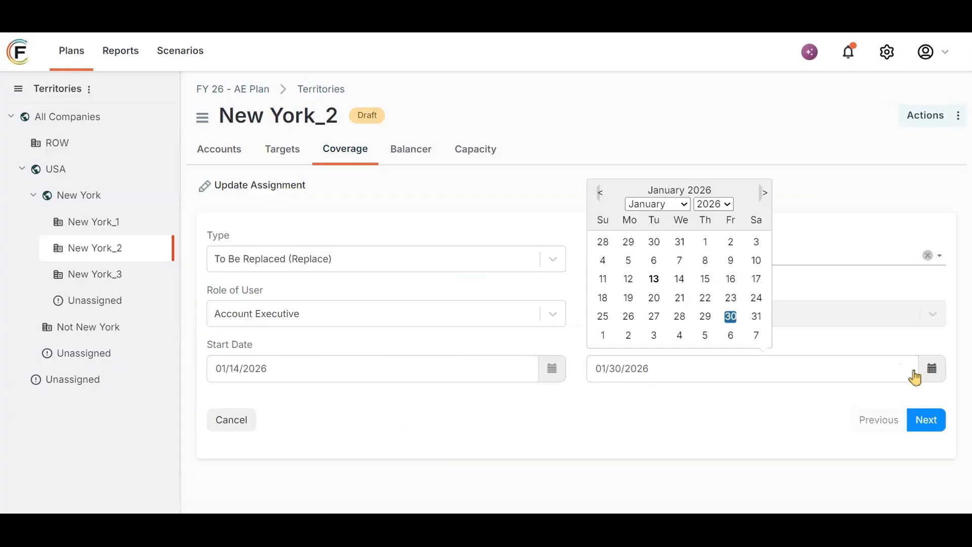
left_click(677, 319)
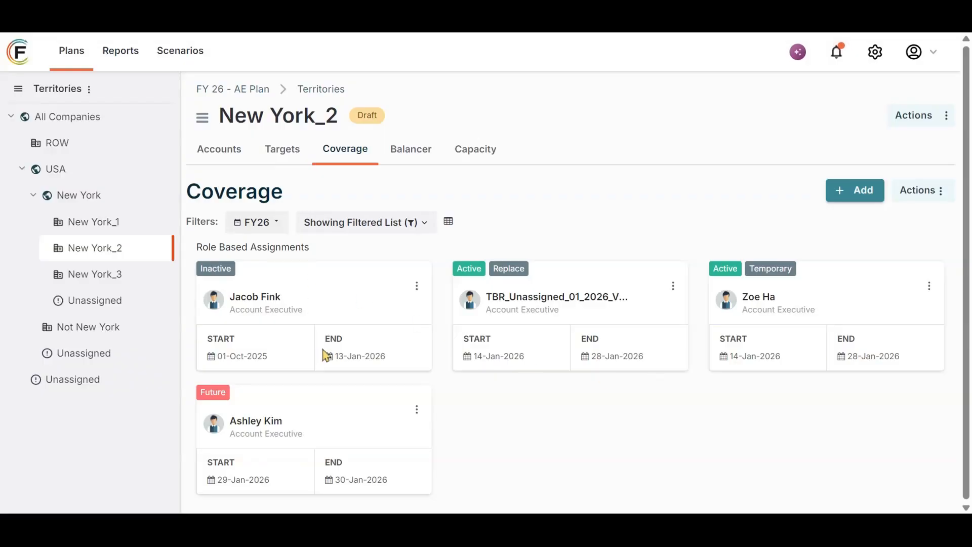
Extend New York_2's temporary coverage assignment to an end date of 02/14/2026 and save the update
left_click(930, 288)
left_click(929, 287)
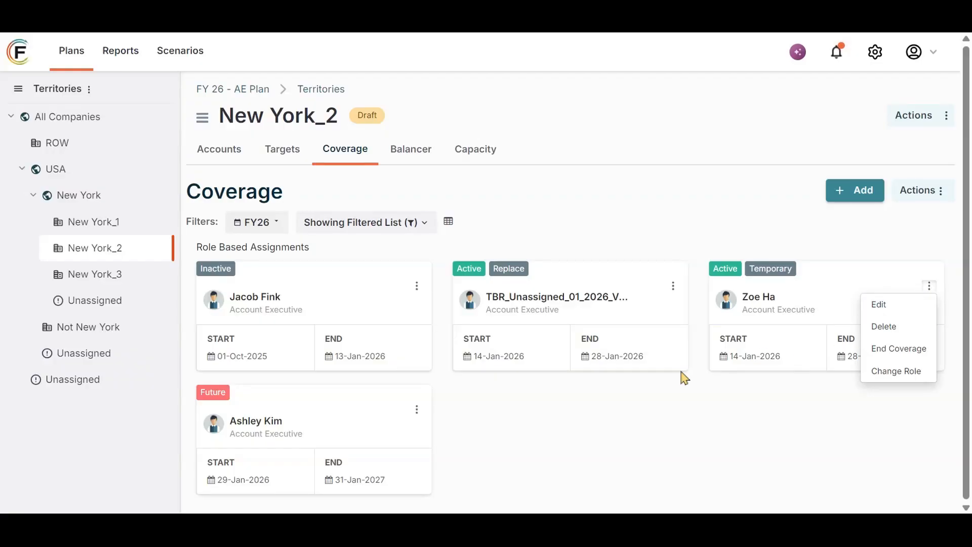
left_click(897, 310)
left_click(930, 371)
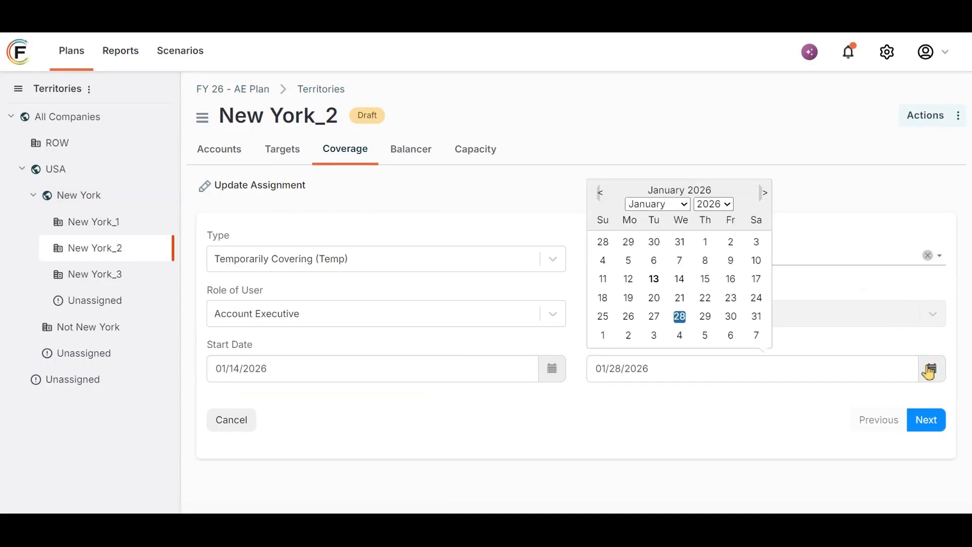
left_click(765, 198)
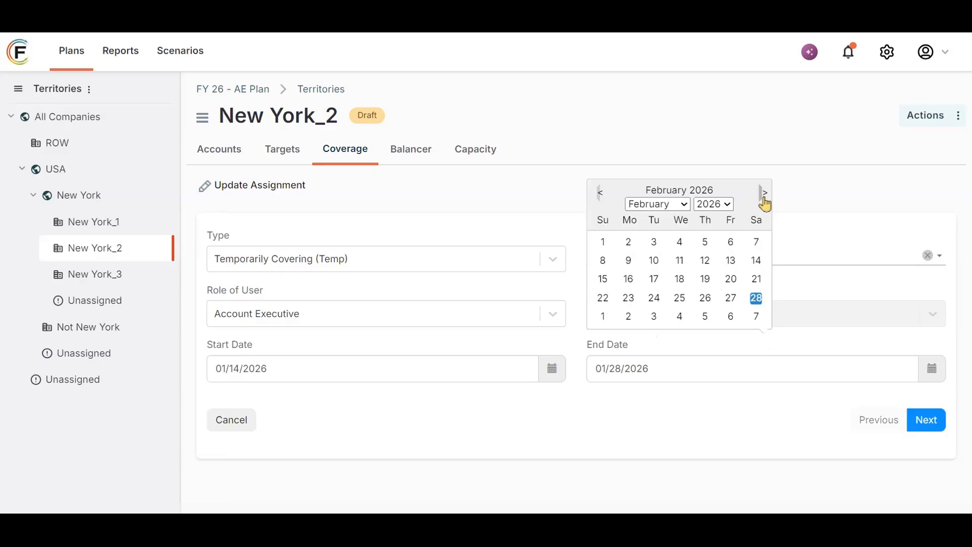
left_click(760, 265)
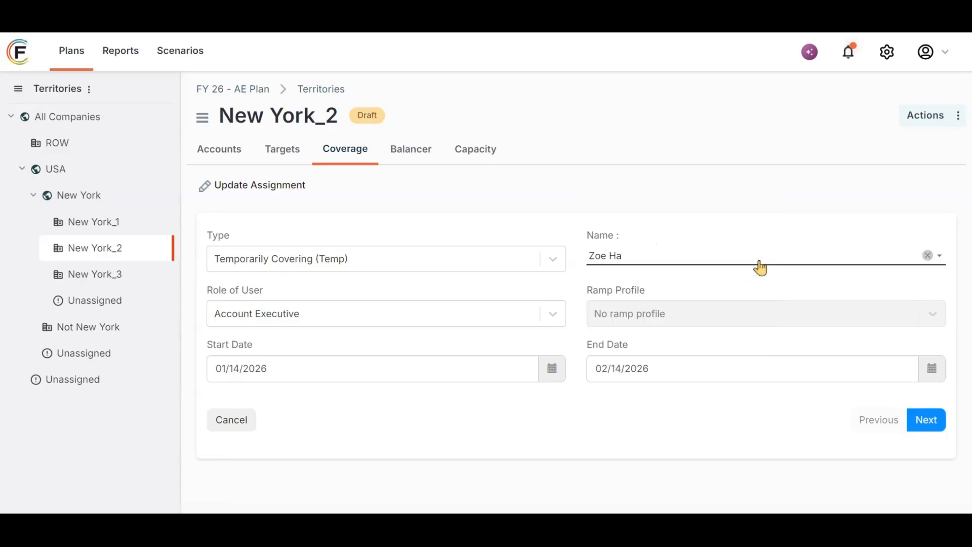
left_click(924, 424)
left_click(937, 400)
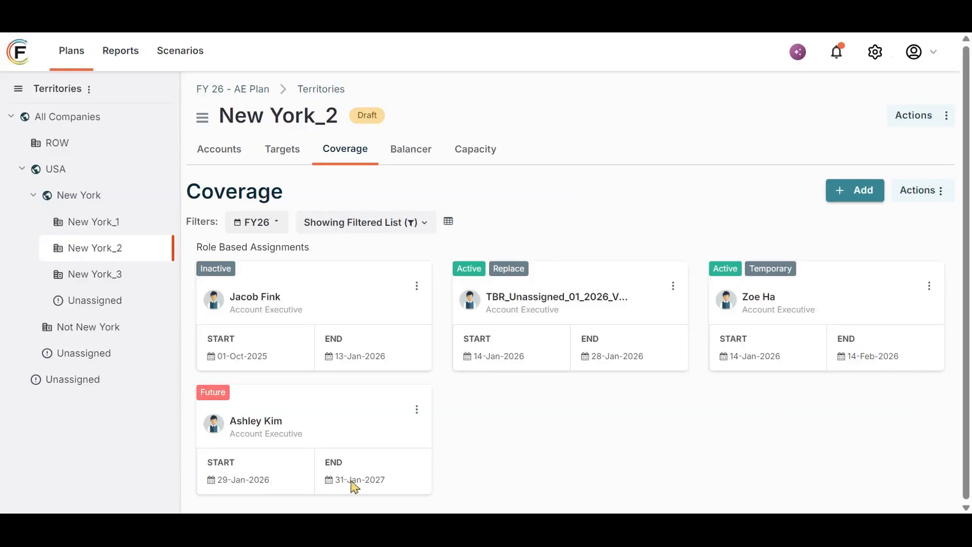
Set the start date of New York_2's future Account Executive assignment to 02/15/2026, keep the New Hire ramp assumptions, and save the update
left_click(423, 413)
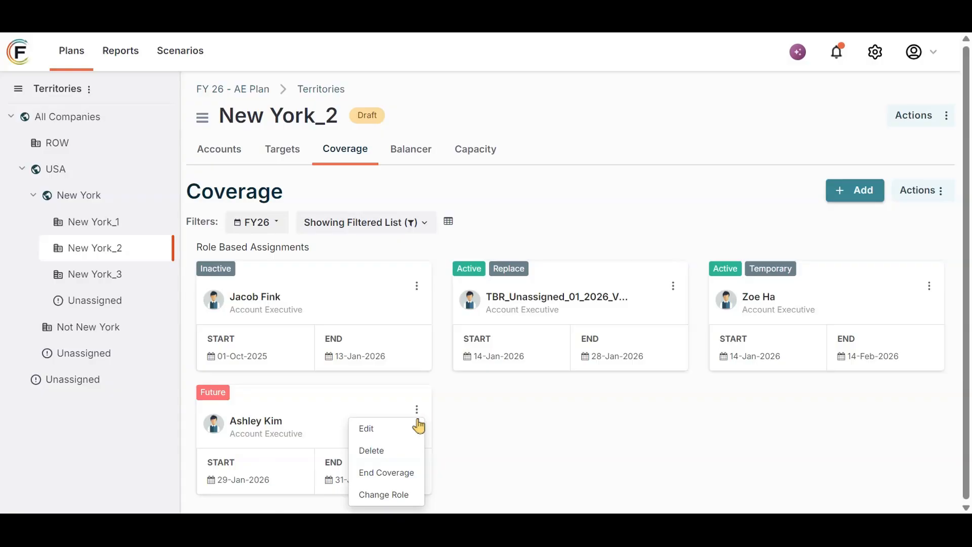
left_click(404, 430)
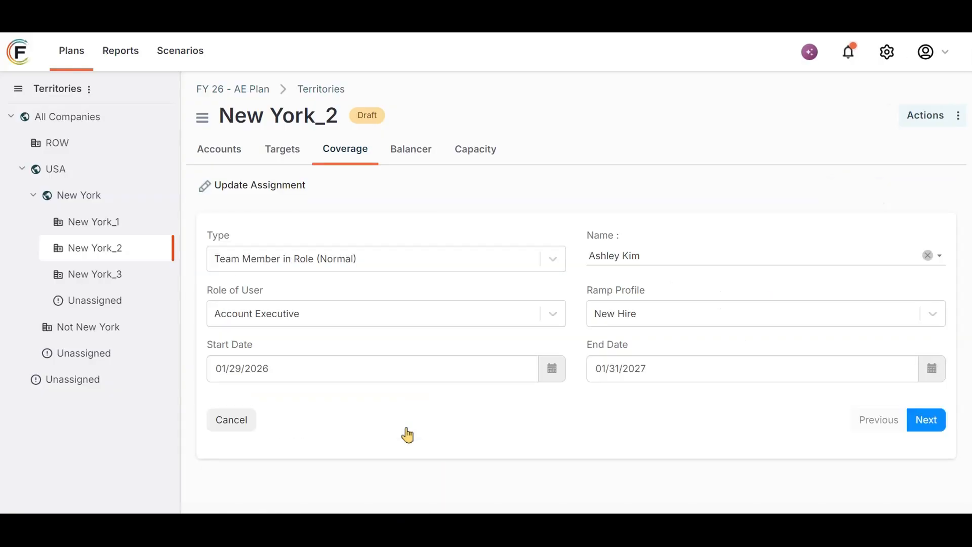
left_click(552, 368)
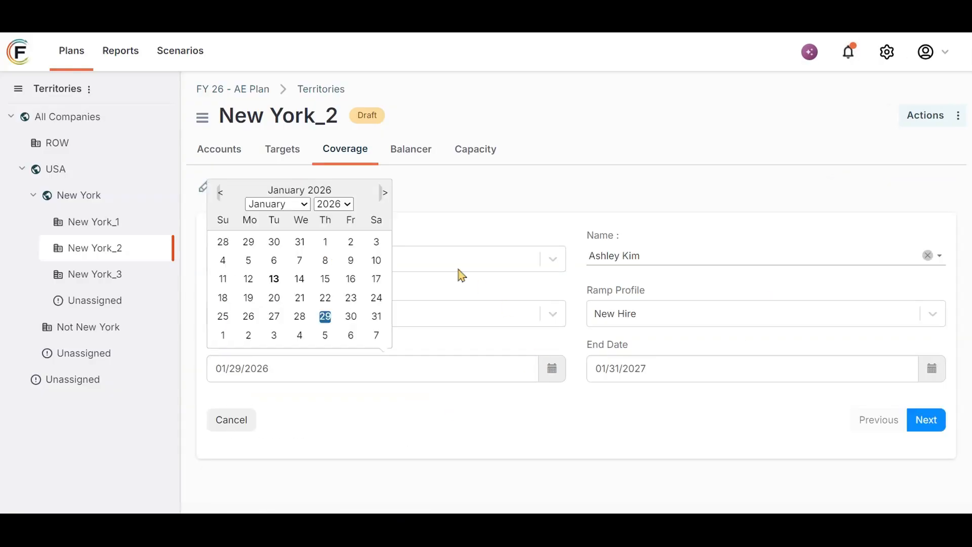
left_click(379, 196)
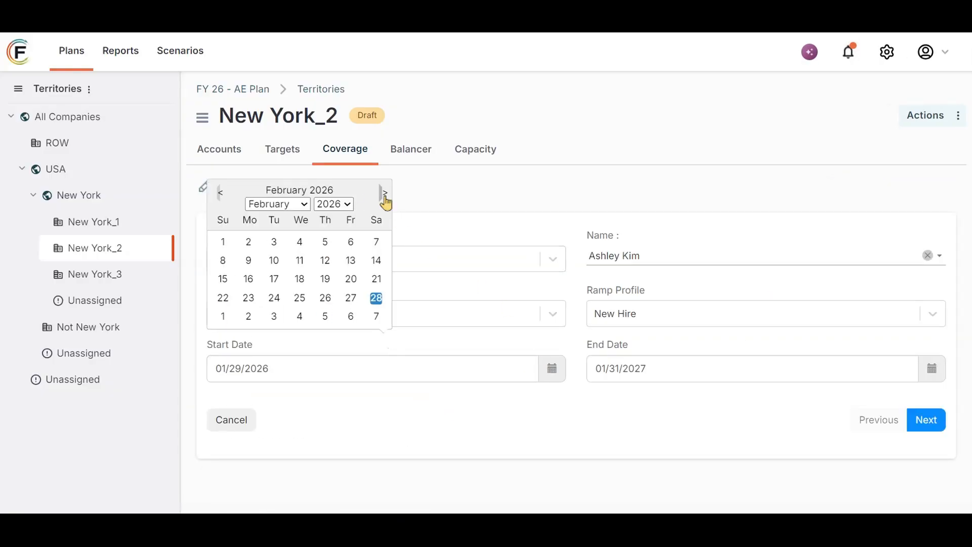
left_click(223, 279)
left_click(930, 426)
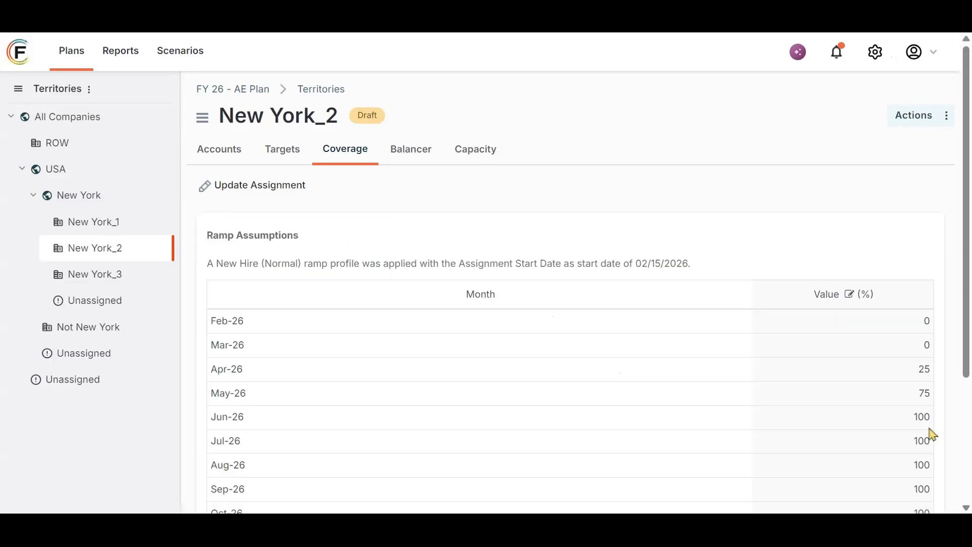
scroll(912, 446, "down", 3)
left_click(899, 462)
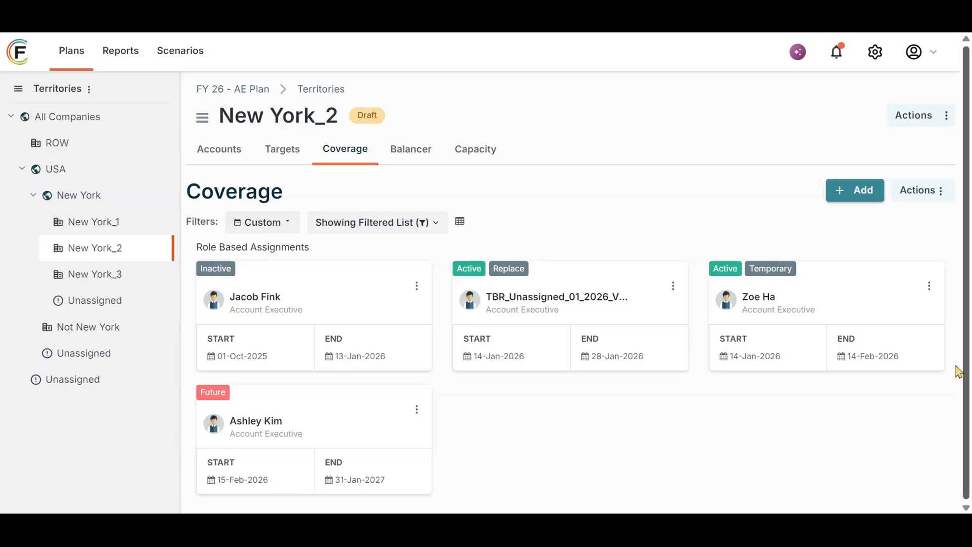
left_click_drag(790, 297, 747, 297)
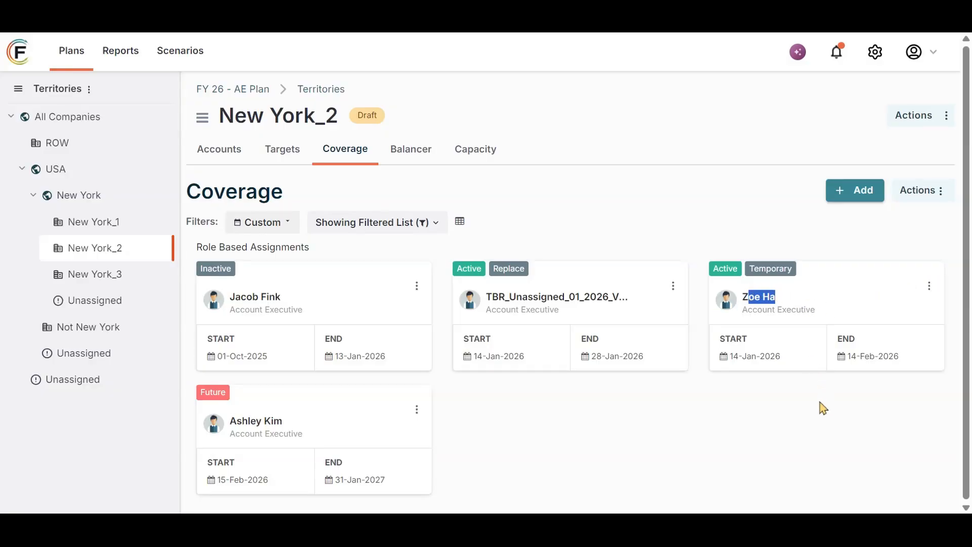
left_click(743, 349)
left_click(417, 285)
left_click(664, 416)
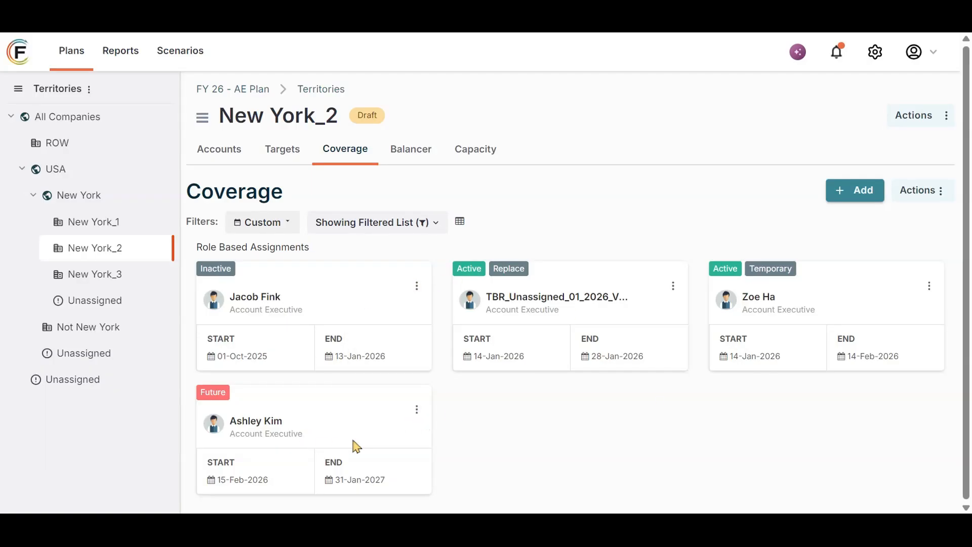
left_click(417, 410)
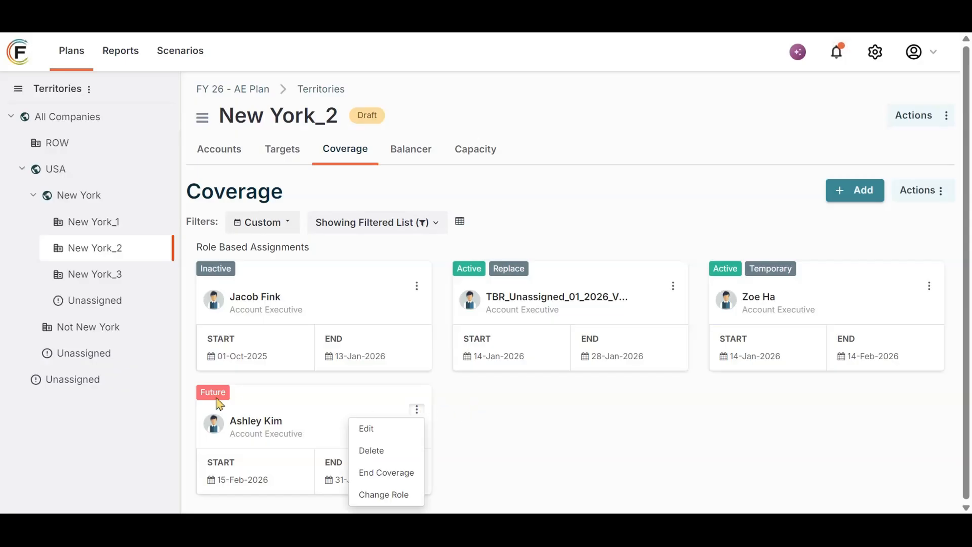
left_click(395, 456)
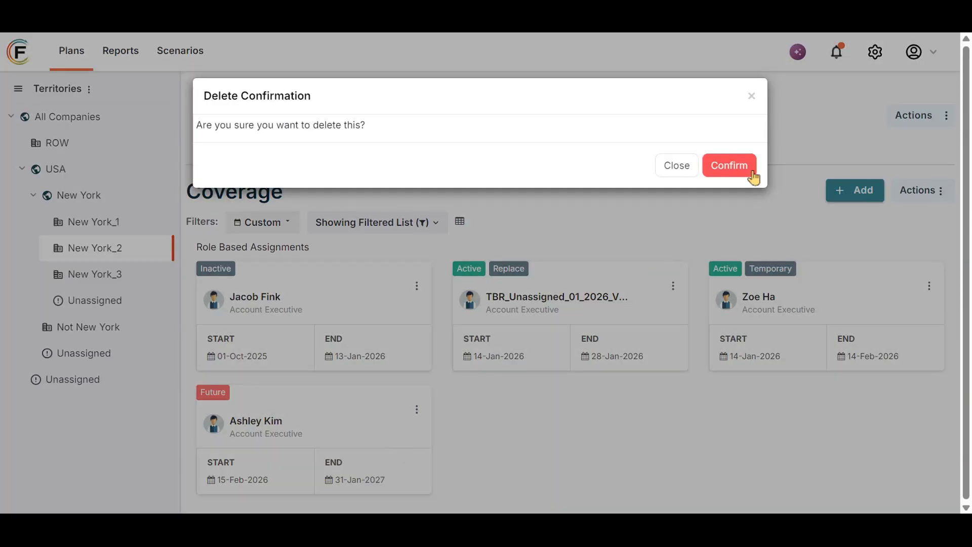
left_click(752, 97)
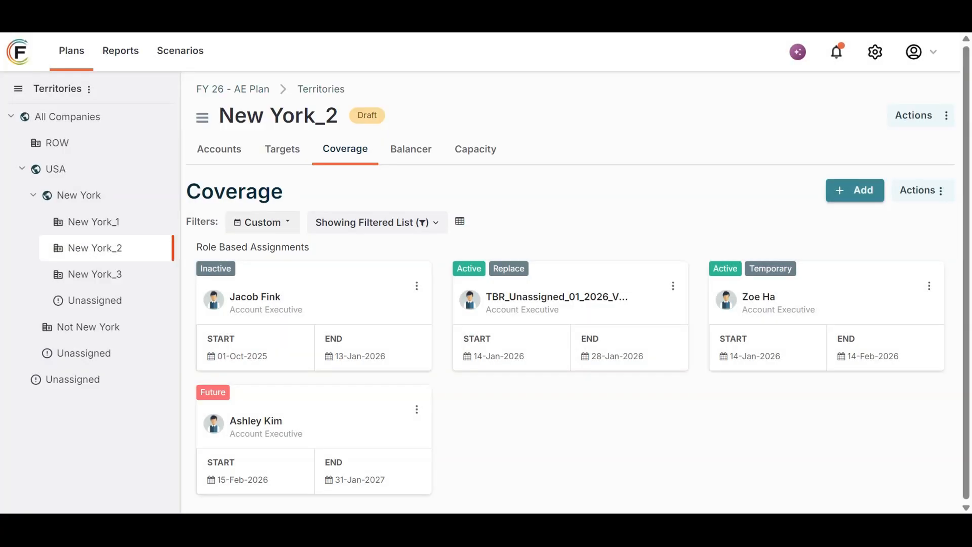